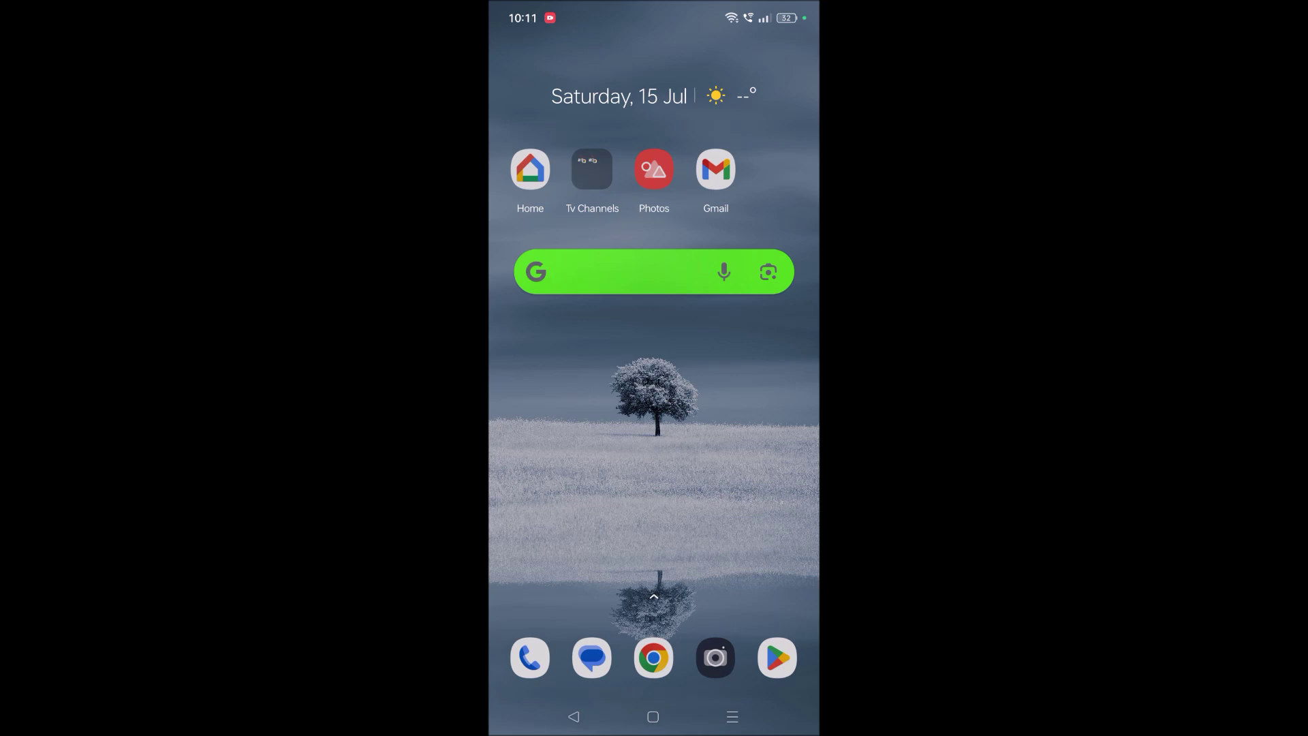
Step: Open the All apps drawer and launch Google Maps
{"action": "left_click_drag", "start_coordinate": [655, 532], "coordinate": [654, 255]}
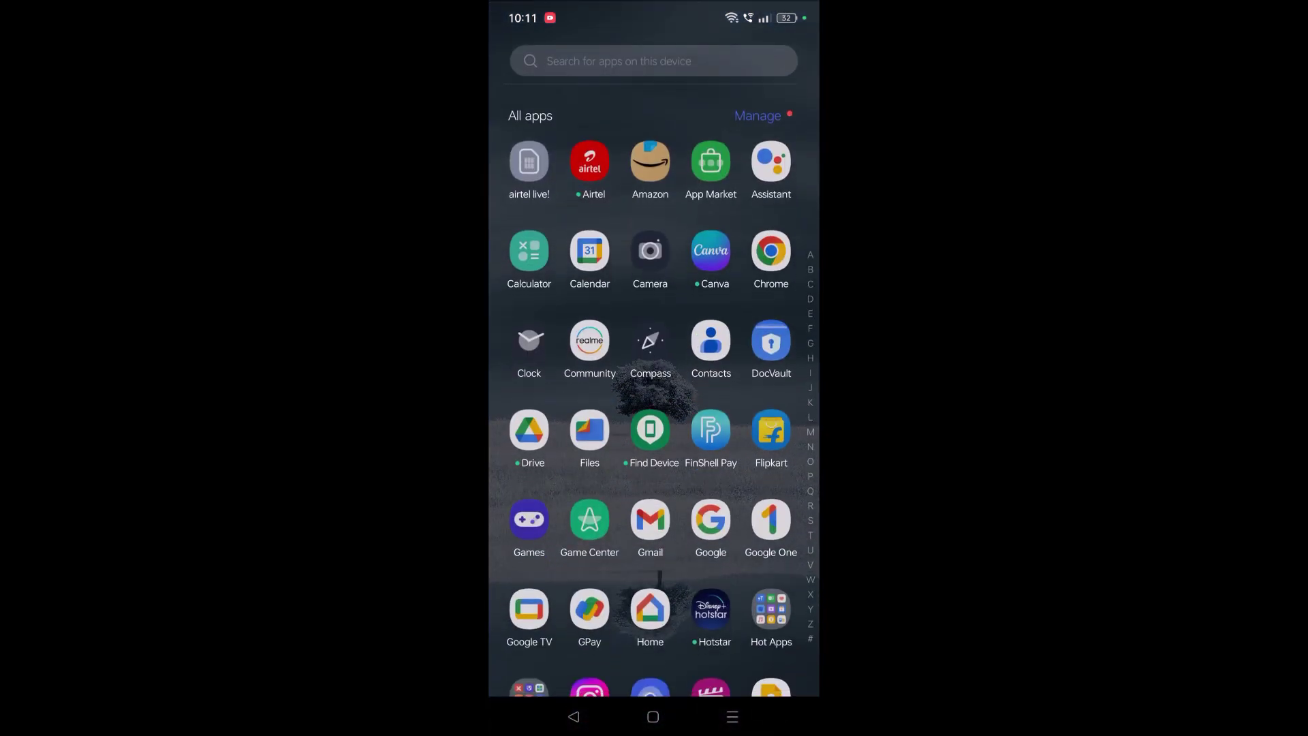
{"action": "scroll", "coordinate": [652, 393], "scroll_direction": "down", "scroll_amount": 5}
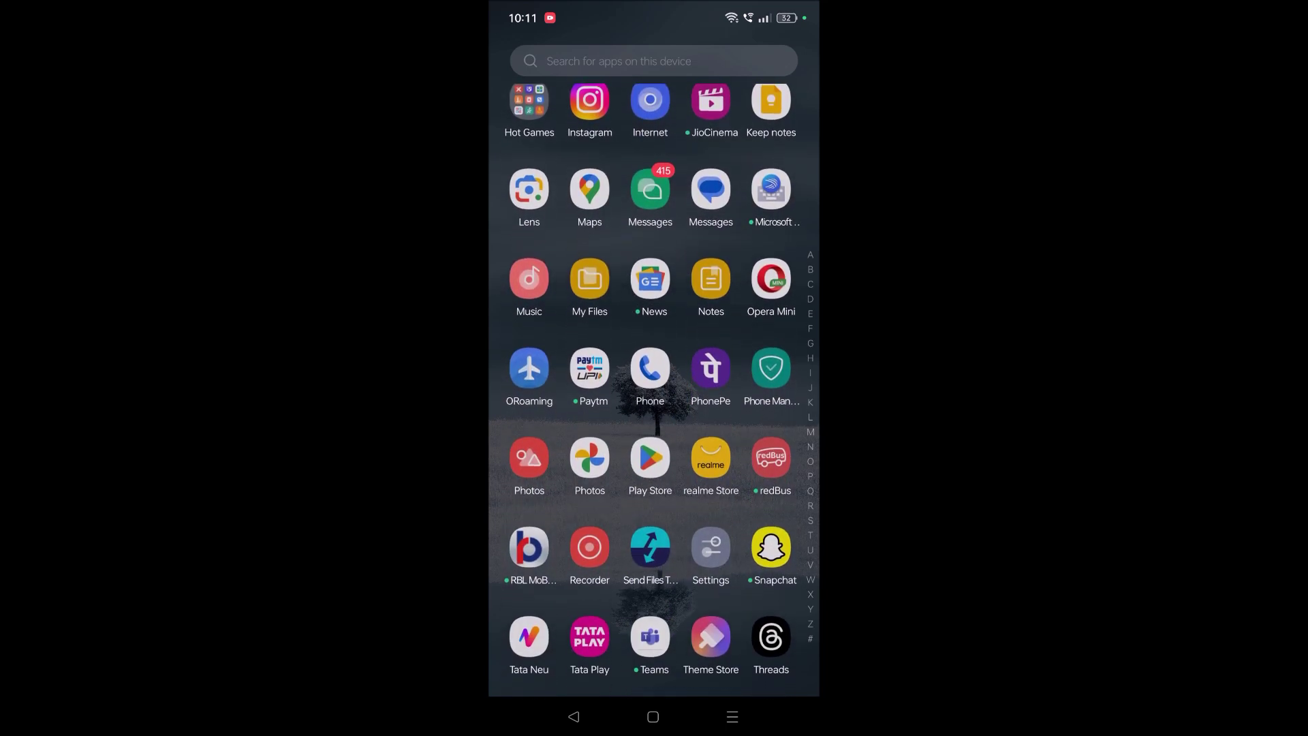
{"action": "scroll", "coordinate": [651, 389], "scroll_direction": "down", "scroll_amount": 3}
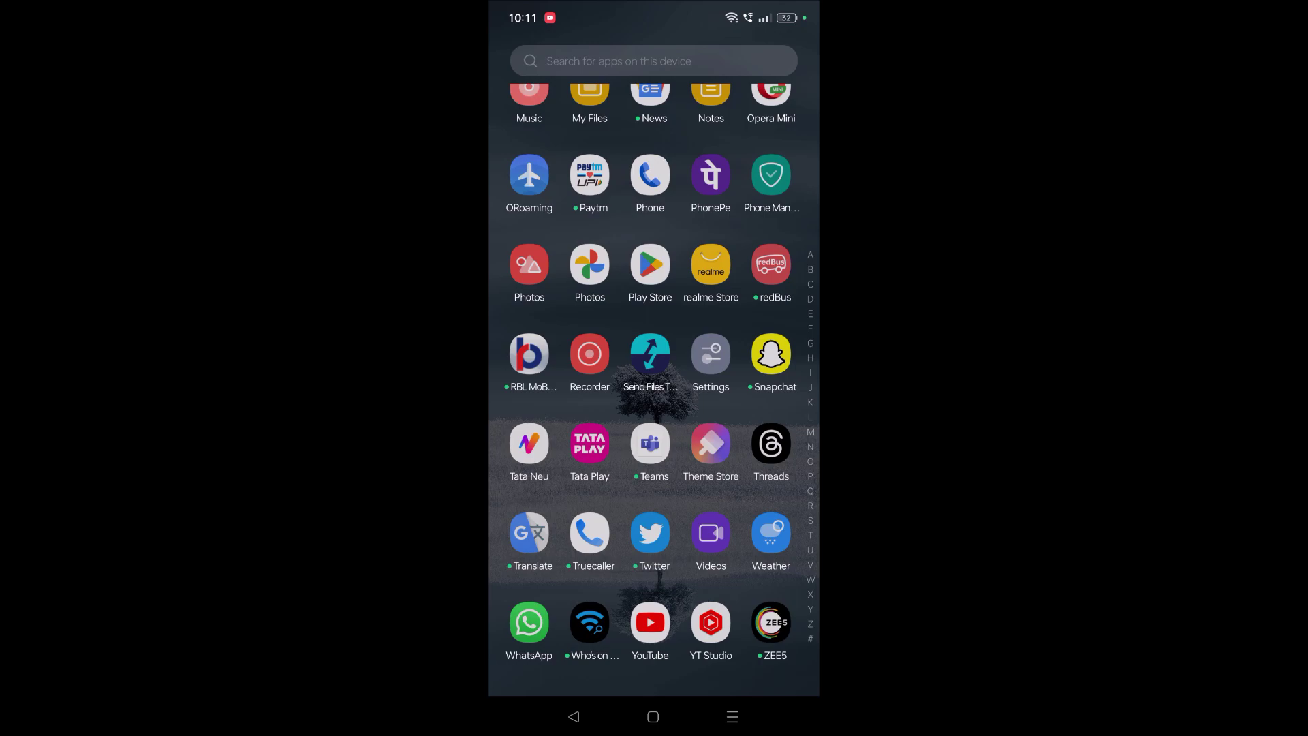
{"action": "scroll", "coordinate": [628, 406], "scroll_direction": "up", "scroll_amount": 5}
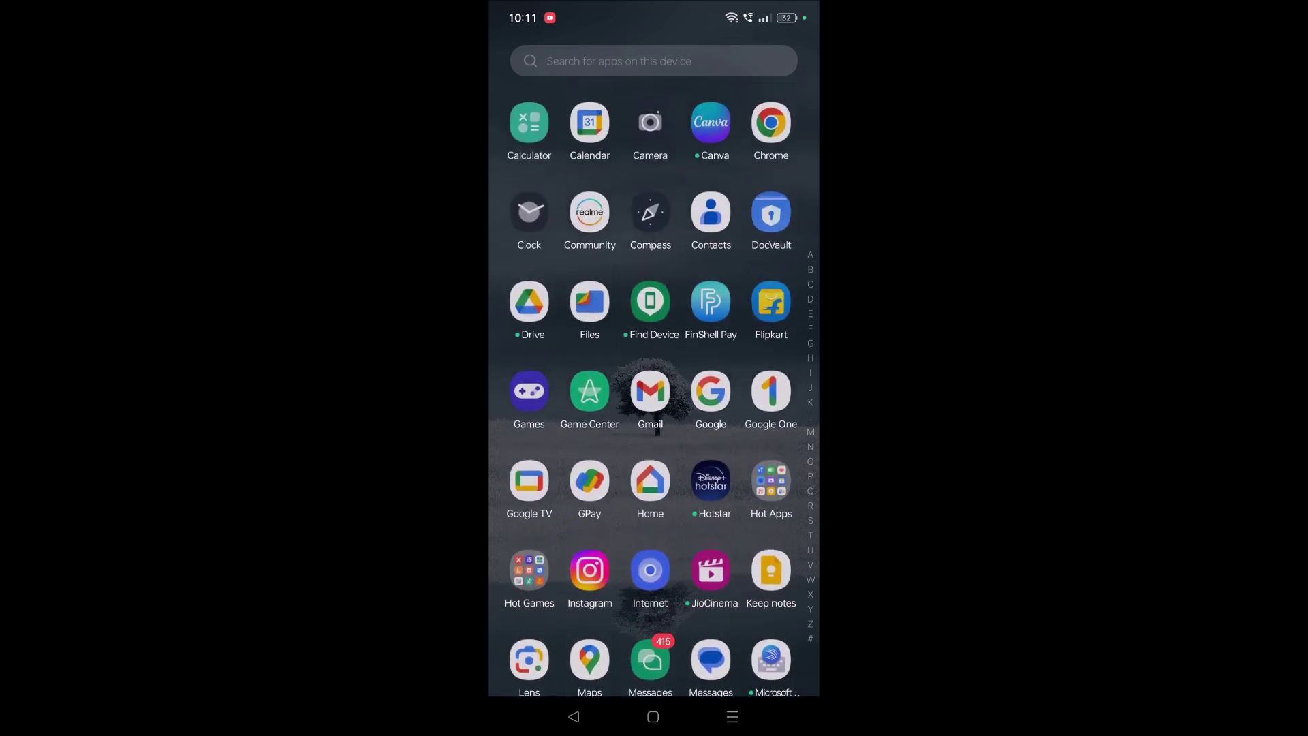
{"action": "scroll", "coordinate": [648, 395], "scroll_direction": "down", "scroll_amount": 10}
{"action": "scroll", "coordinate": [651, 389], "scroll_direction": "up", "scroll_amount": 10}
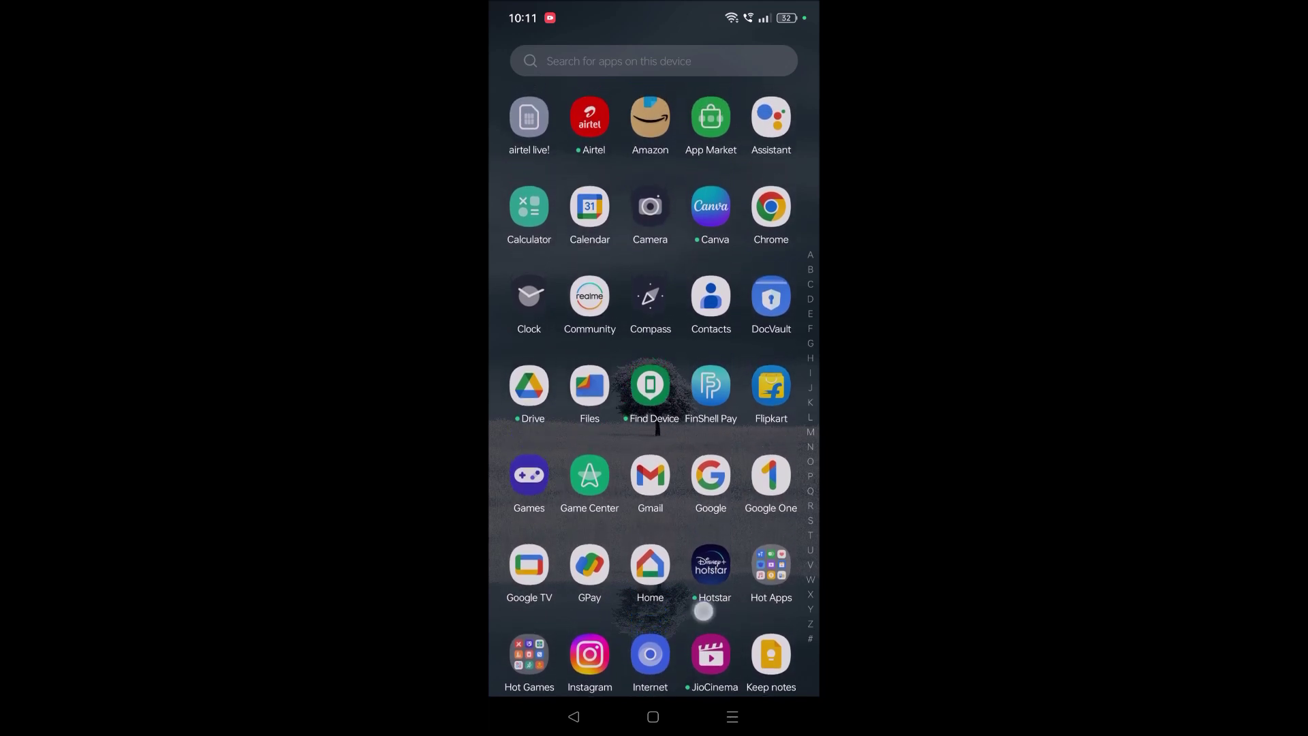
{"action": "scroll", "coordinate": [651, 391], "scroll_direction": "down", "scroll_amount": 3}
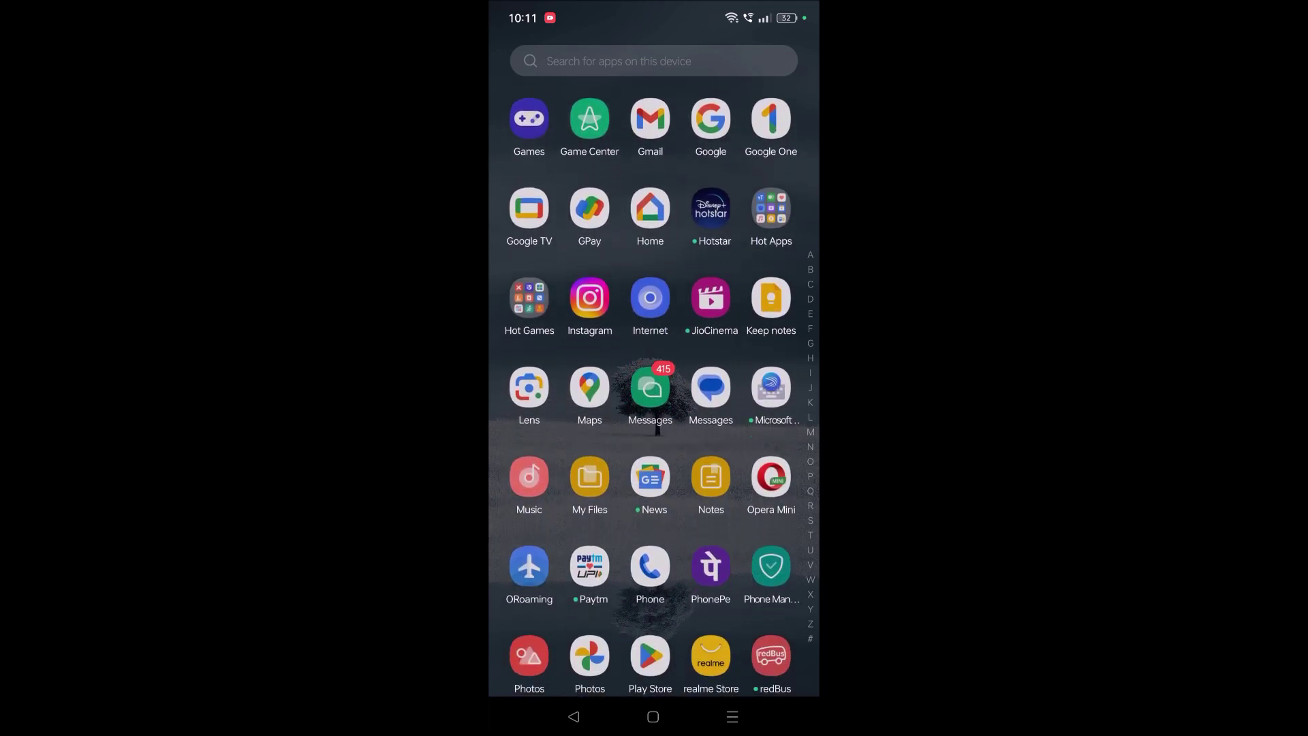
{"action": "scroll", "coordinate": [753, 420], "scroll_direction": "down", "scroll_amount": 3}
{"action": "scroll", "coordinate": [732, 557], "scroll_direction": "down", "scroll_amount": 1}
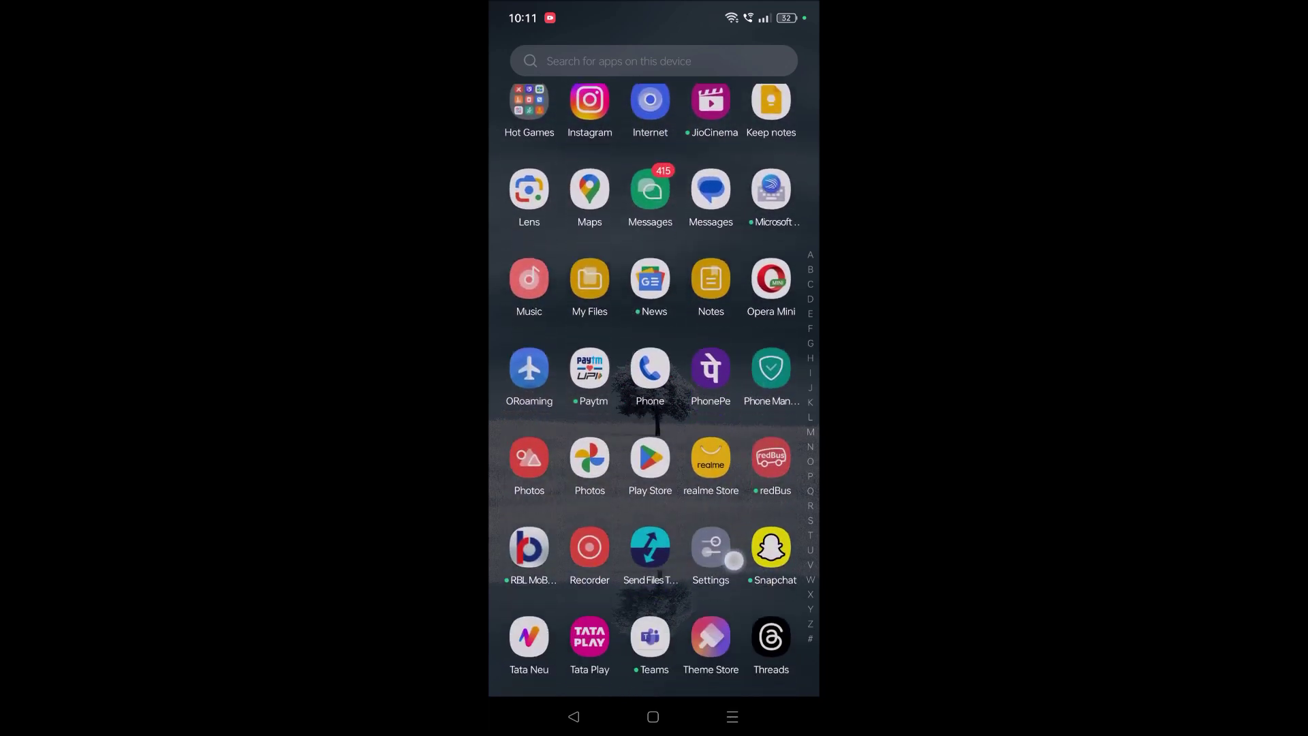
{"action": "scroll", "coordinate": [654, 399], "scroll_direction": "down", "scroll_amount": 2}
{"action": "scroll", "coordinate": [715, 521], "scroll_direction": "up", "scroll_amount": 2}
{"action": "scroll", "coordinate": [716, 572], "scroll_direction": "up", "scroll_amount": 1}
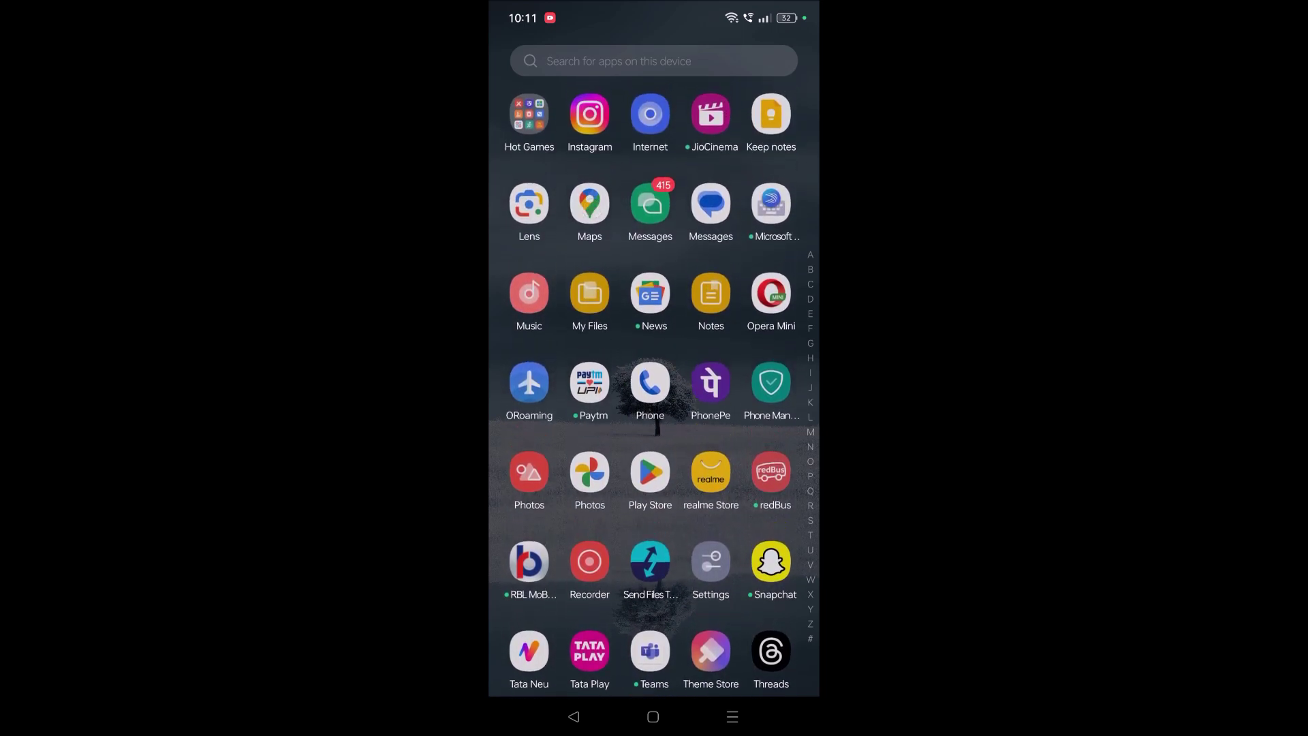
{"action": "left_click", "coordinate": [590, 204]}
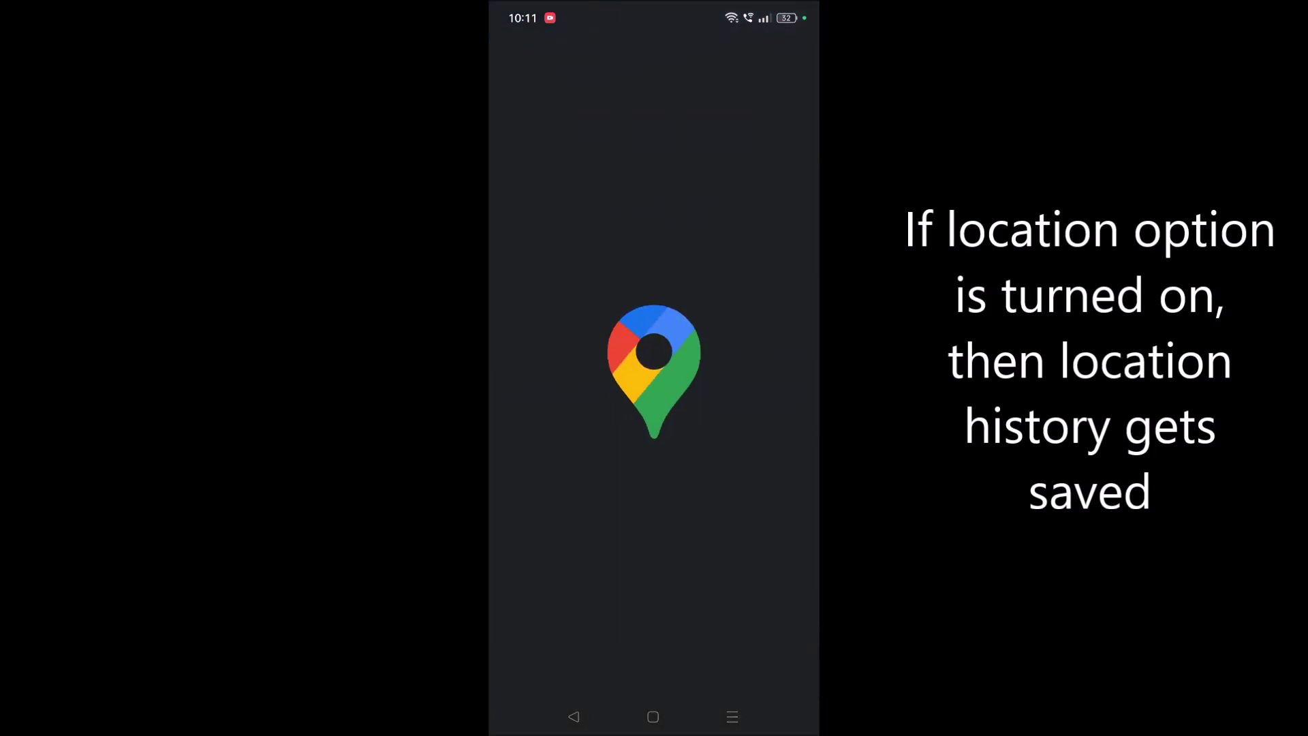
Step: Confirm the Location tile is on in quick settings, then pan the map toward Mehdipatnam
{"action": "left_click_drag", "start_coordinate": [593, 20], "coordinate": [594, 409]}
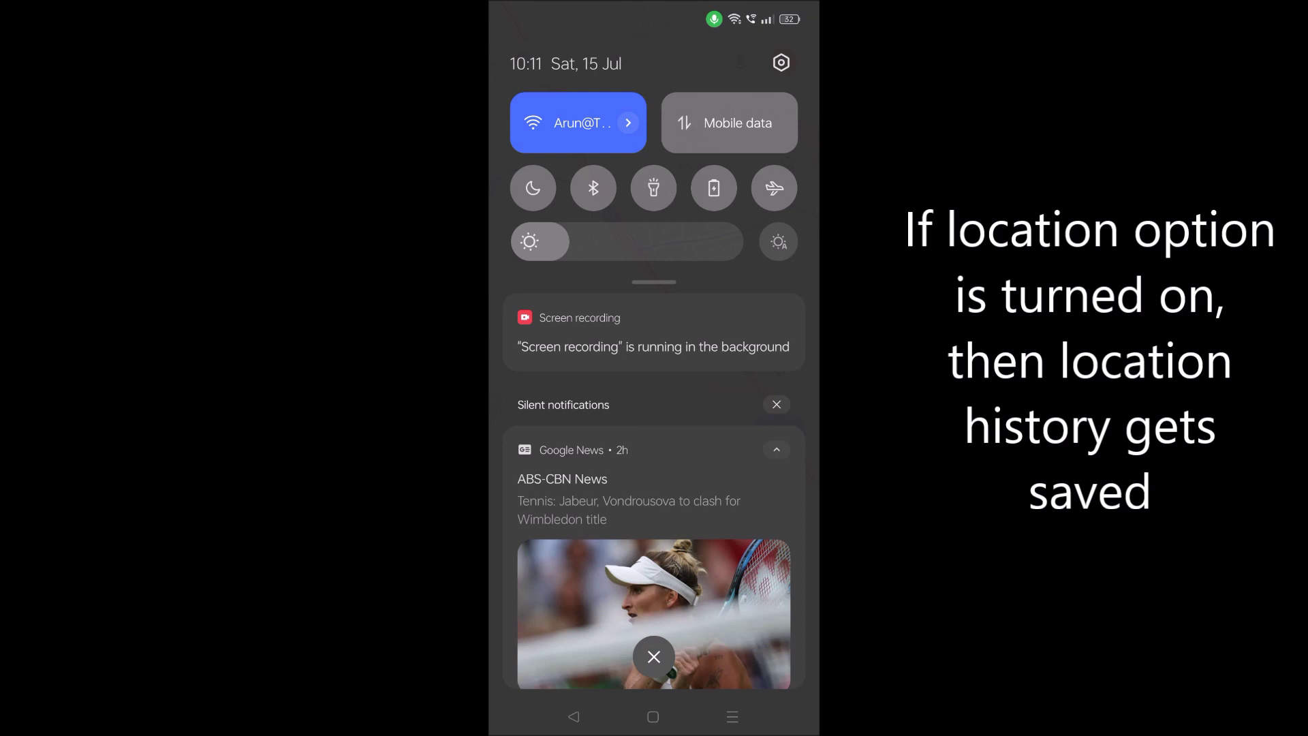
{"action": "left_click_drag", "start_coordinate": [626, 301], "coordinate": [619, 582]}
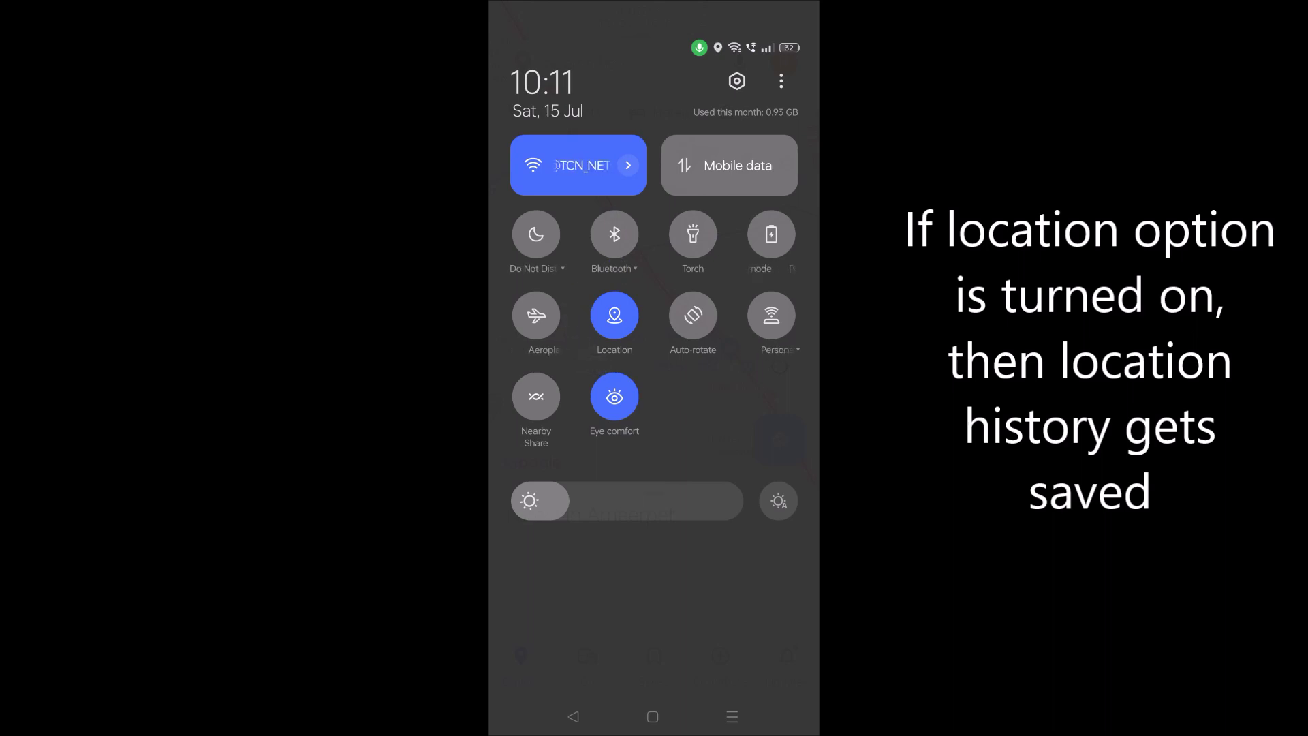
{"action": "mouse_move", "coordinate": [555, 337]}
{"action": "left_mouse_down"}
{"action": "mouse_move", "coordinate": [664, 370]}
{"action": "mouse_move", "coordinate": [774, 485]}
{"action": "mouse_move", "coordinate": [775, 307]}
{"action": "left_mouse_up"}
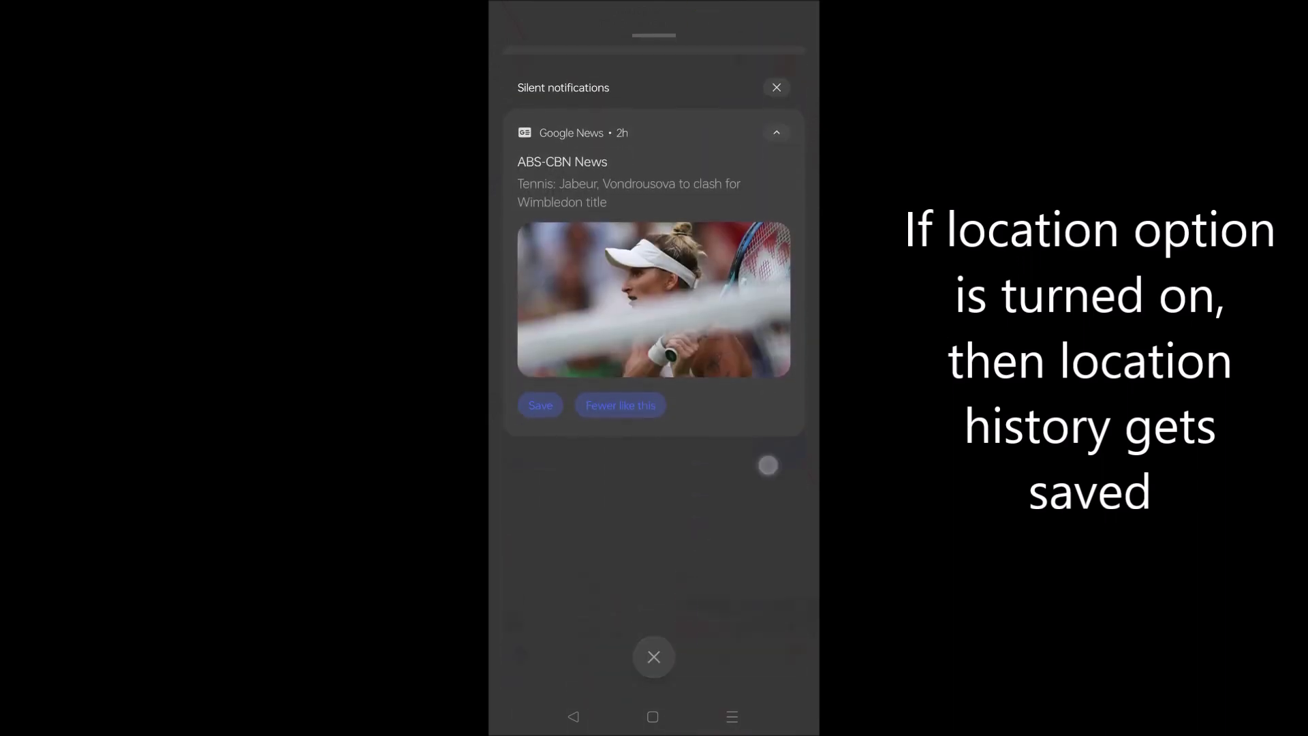
{"action": "left_click_drag", "start_coordinate": [766, 461], "coordinate": [766, 256]}
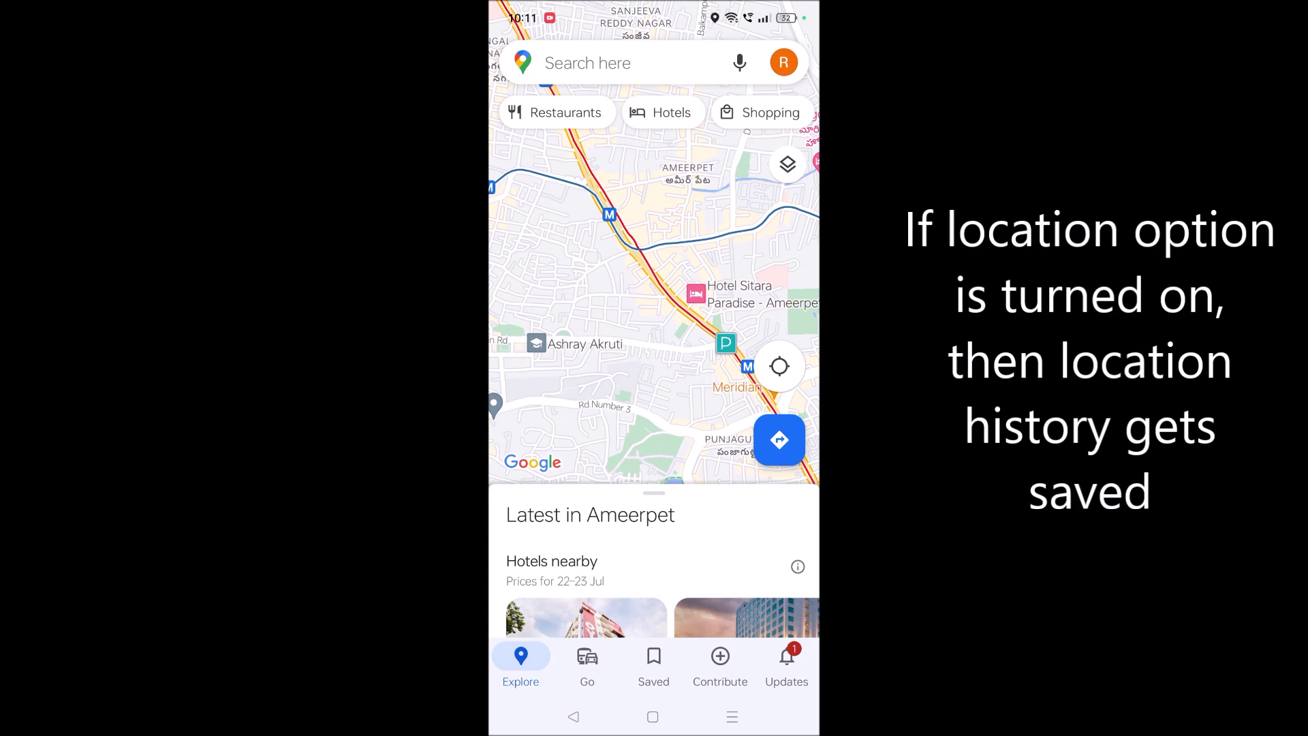
{"action": "left_click_drag", "start_coordinate": [613, 388], "coordinate": [715, 266]}
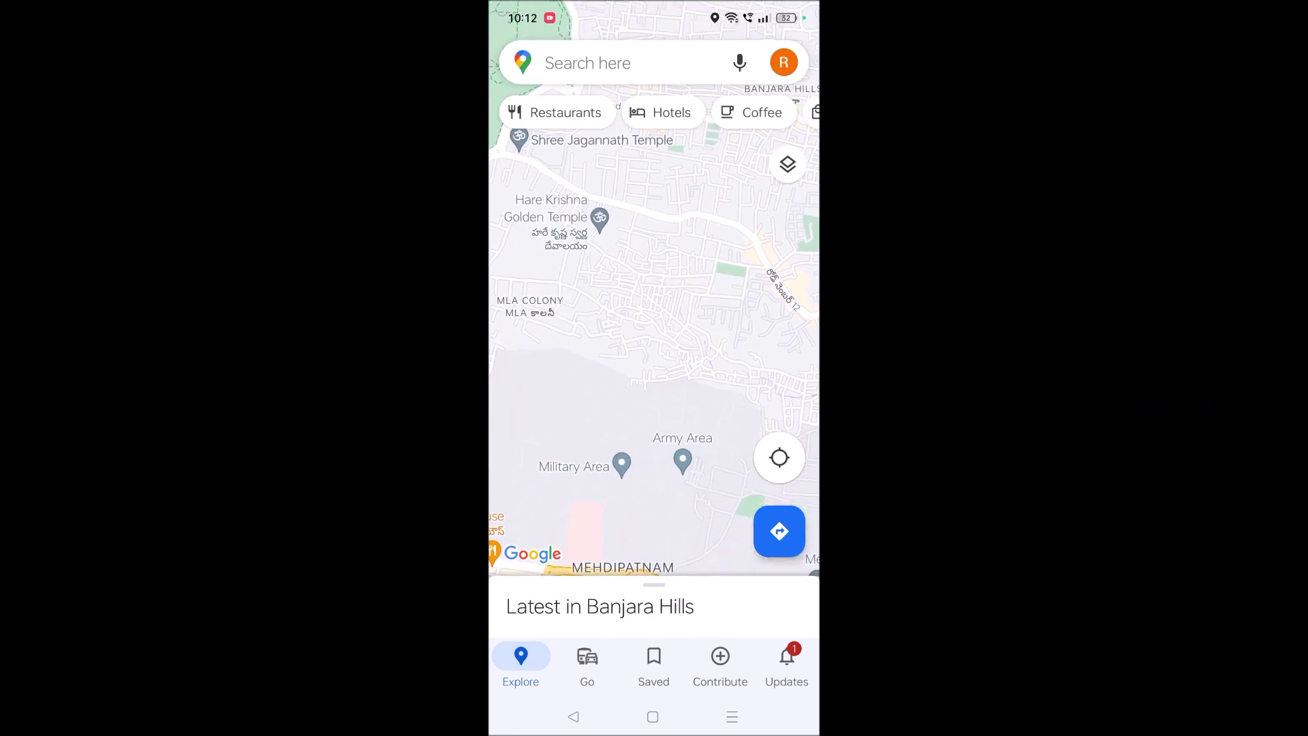
Step: Open Your Timeline from the Google account menu
{"action": "left_click", "coordinate": [784, 63]}
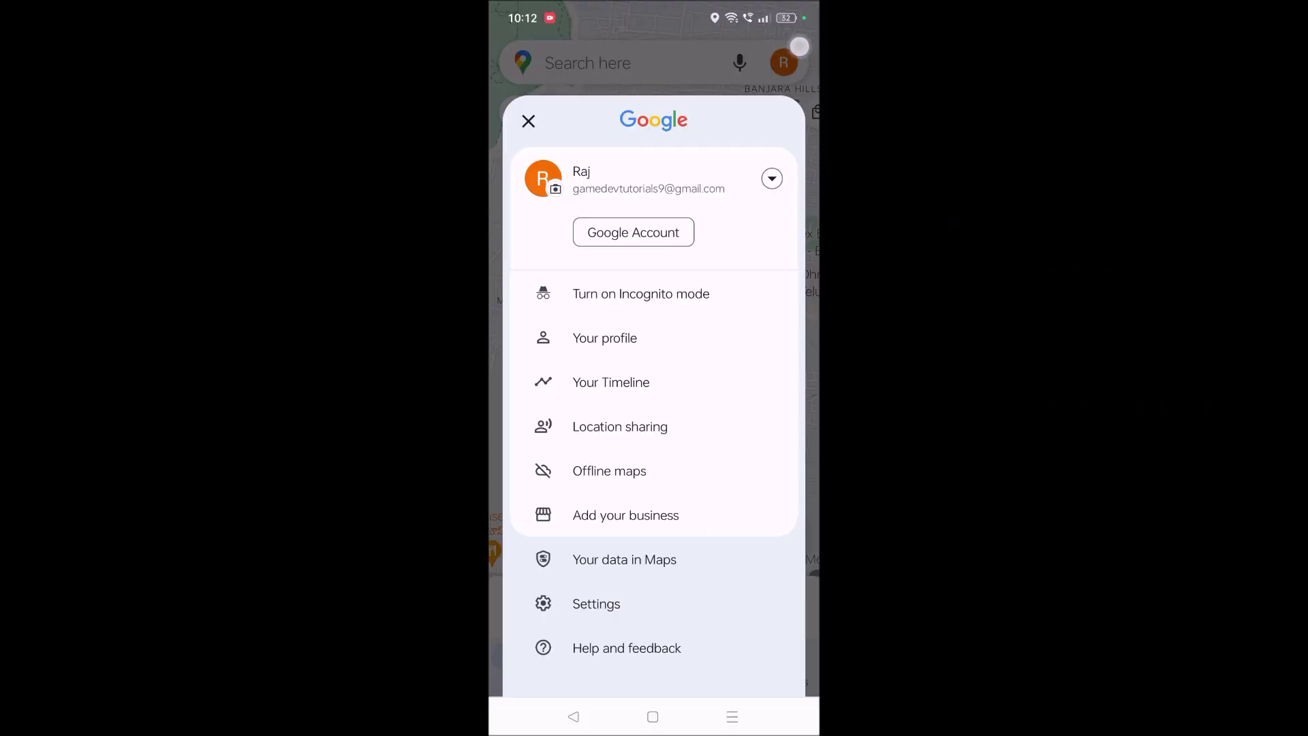
{"action": "left_click", "coordinate": [678, 375]}
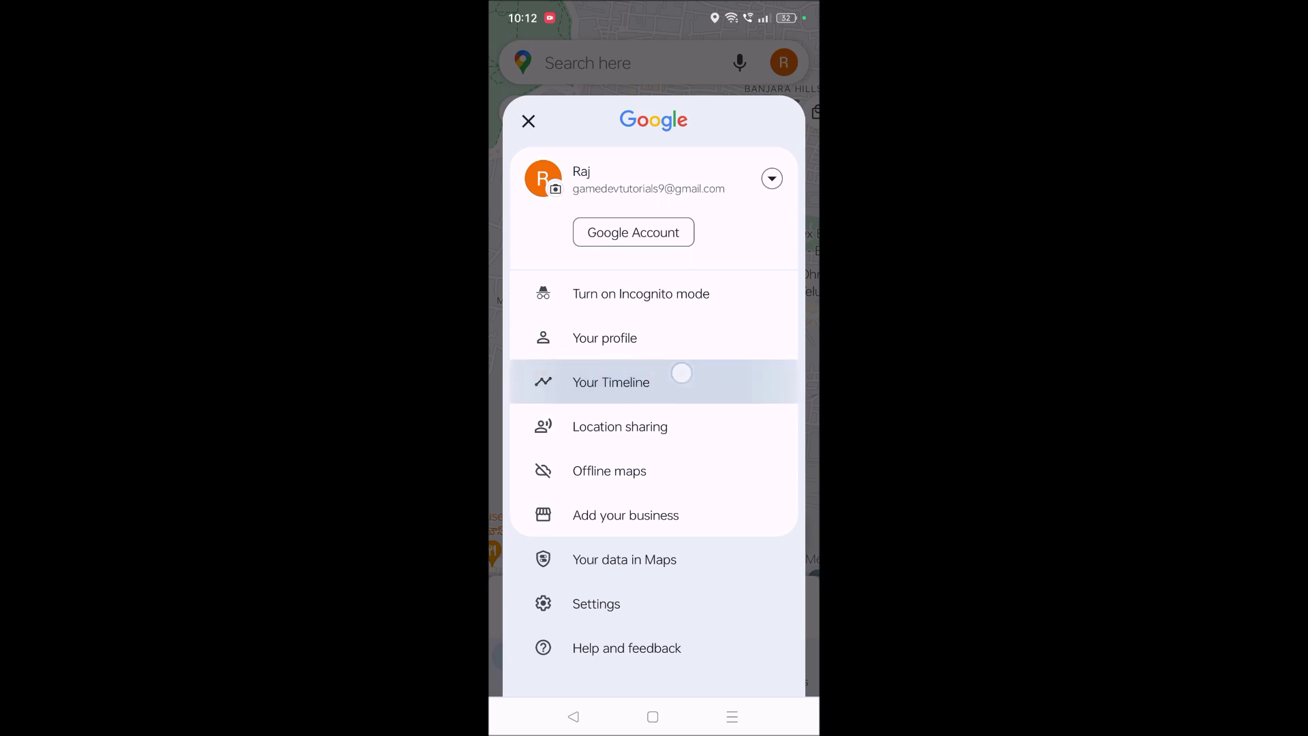
{"action": "left_click", "coordinate": [648, 385]}
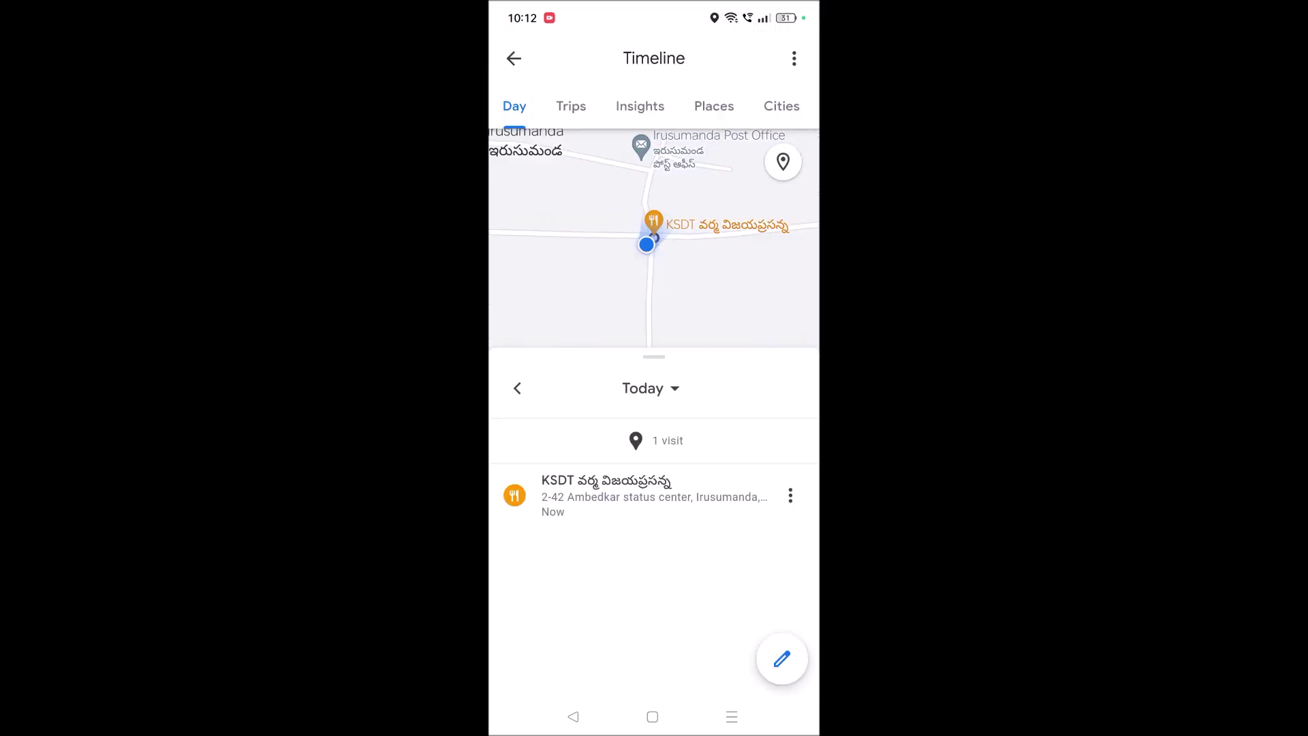
Step: Open the July 2023 date picker from the Timeline's 'Today' dropdown
{"action": "left_click_drag", "start_coordinate": [686, 374], "coordinate": [678, 385]}
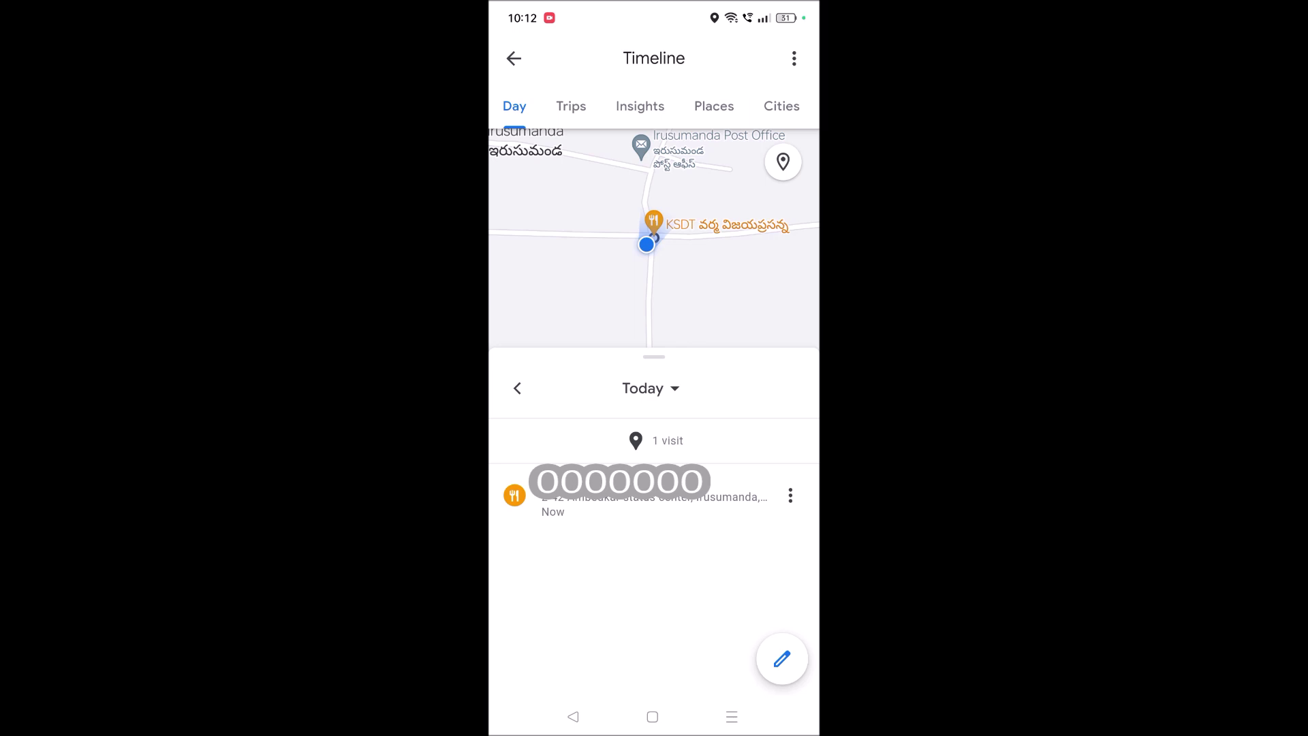
{"action": "left_click", "coordinate": [670, 396]}
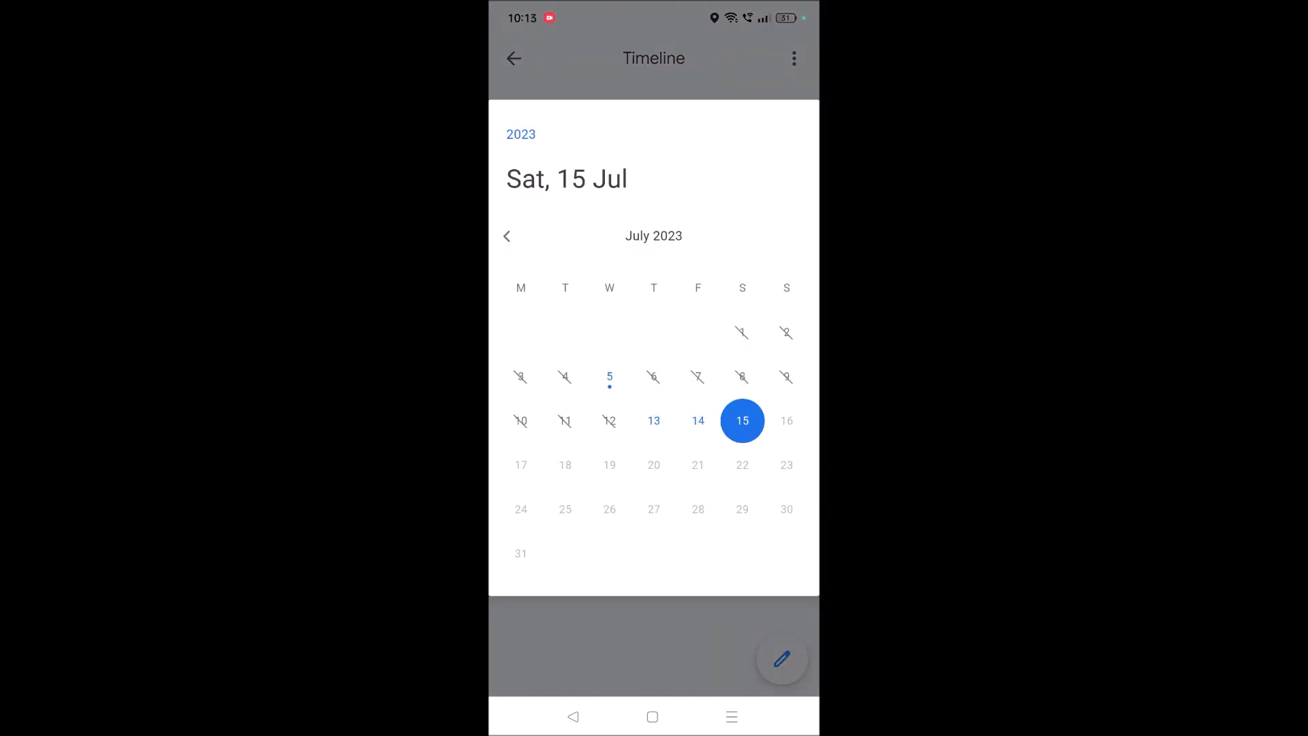
Step: Move the calendar back from July 2023 to December 2022
{"action": "left_click_drag", "start_coordinate": [665, 415], "coordinate": [756, 417]}
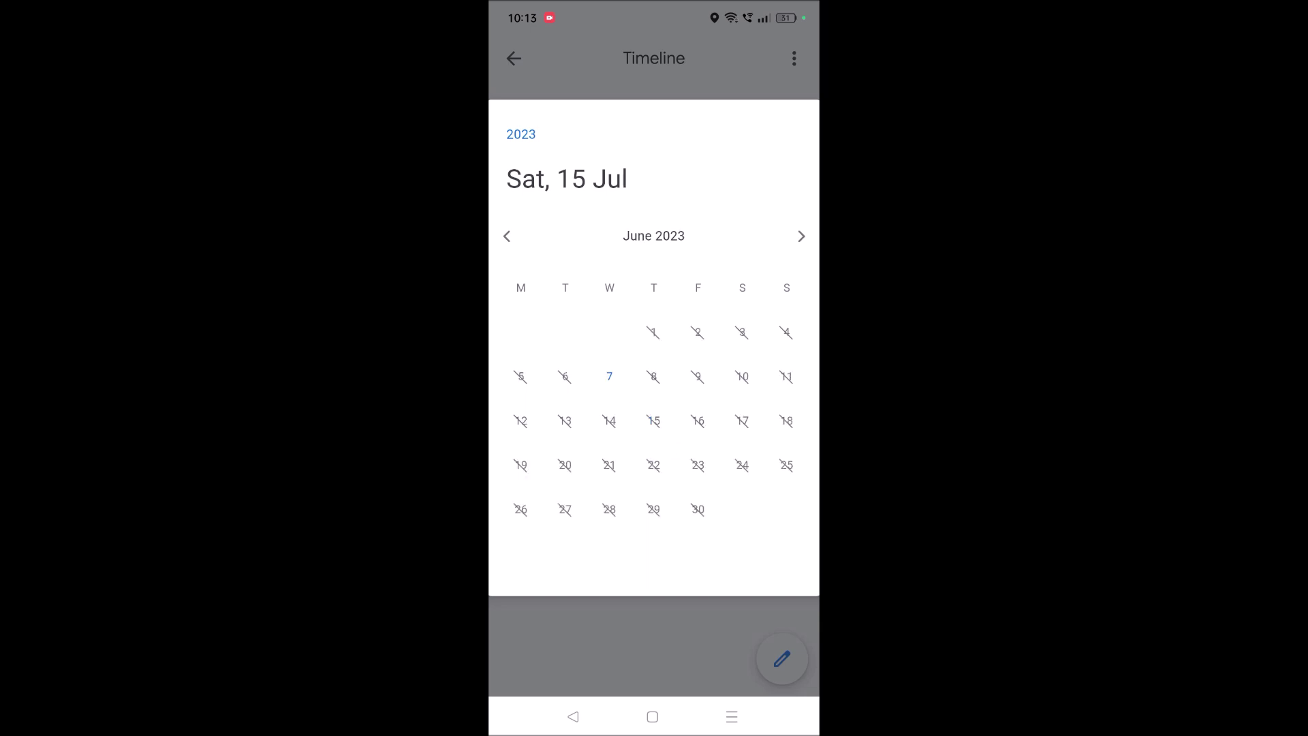
{"action": "left_click", "coordinate": [505, 236]}
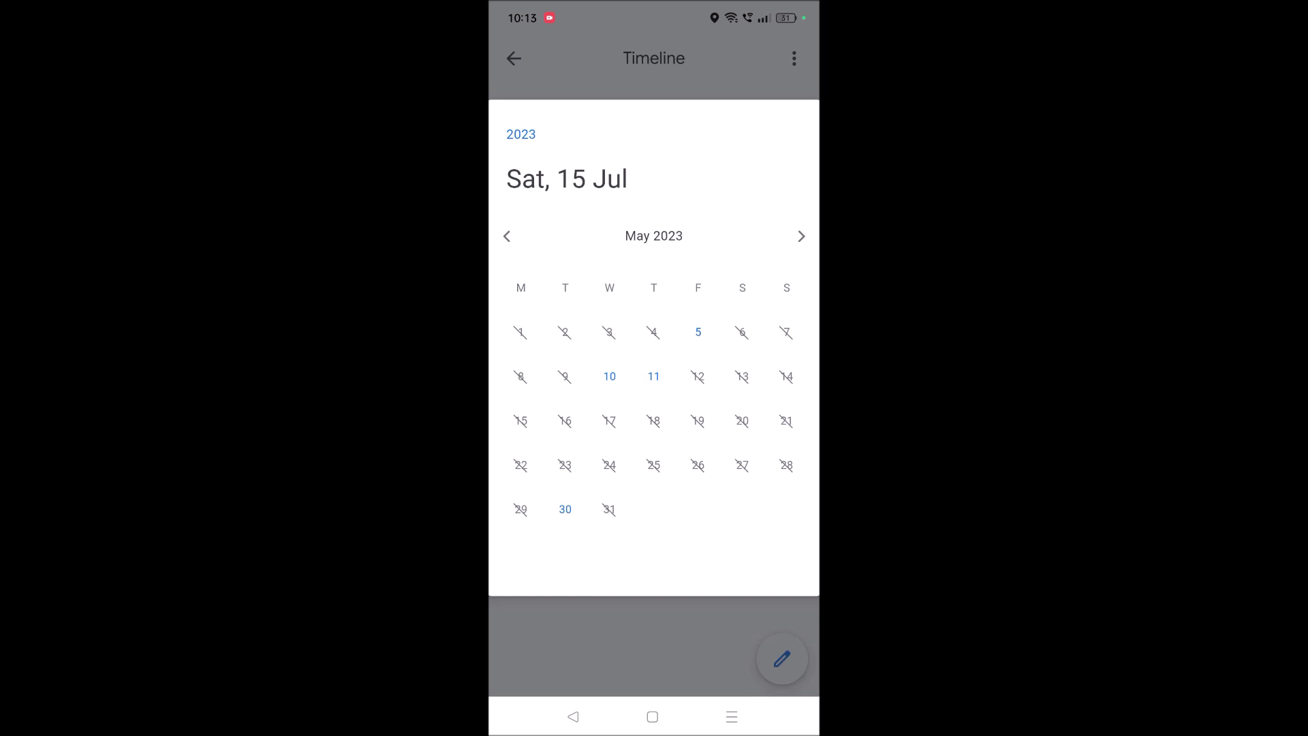
{"action": "left_click", "coordinate": [506, 236]}
{"action": "left_click", "coordinate": [505, 236]}
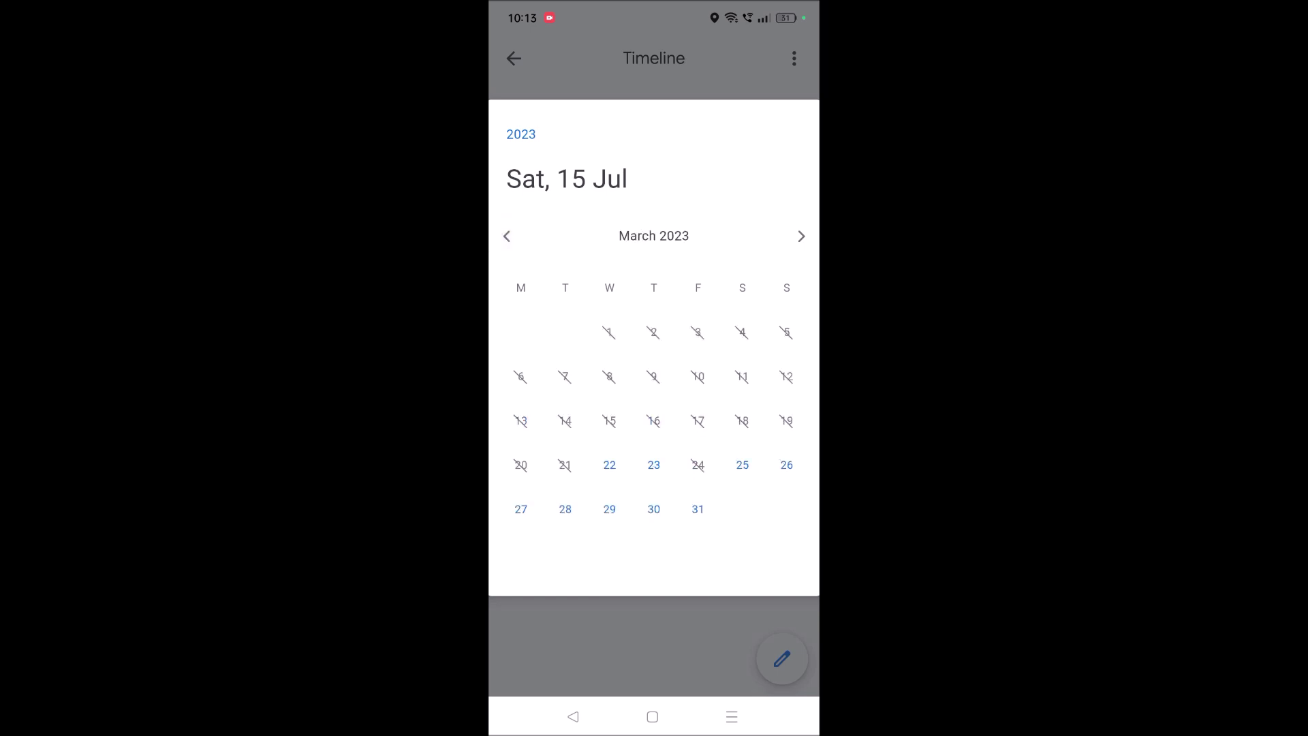
{"action": "left_click", "coordinate": [507, 237]}
{"action": "left_click", "coordinate": [506, 236]}
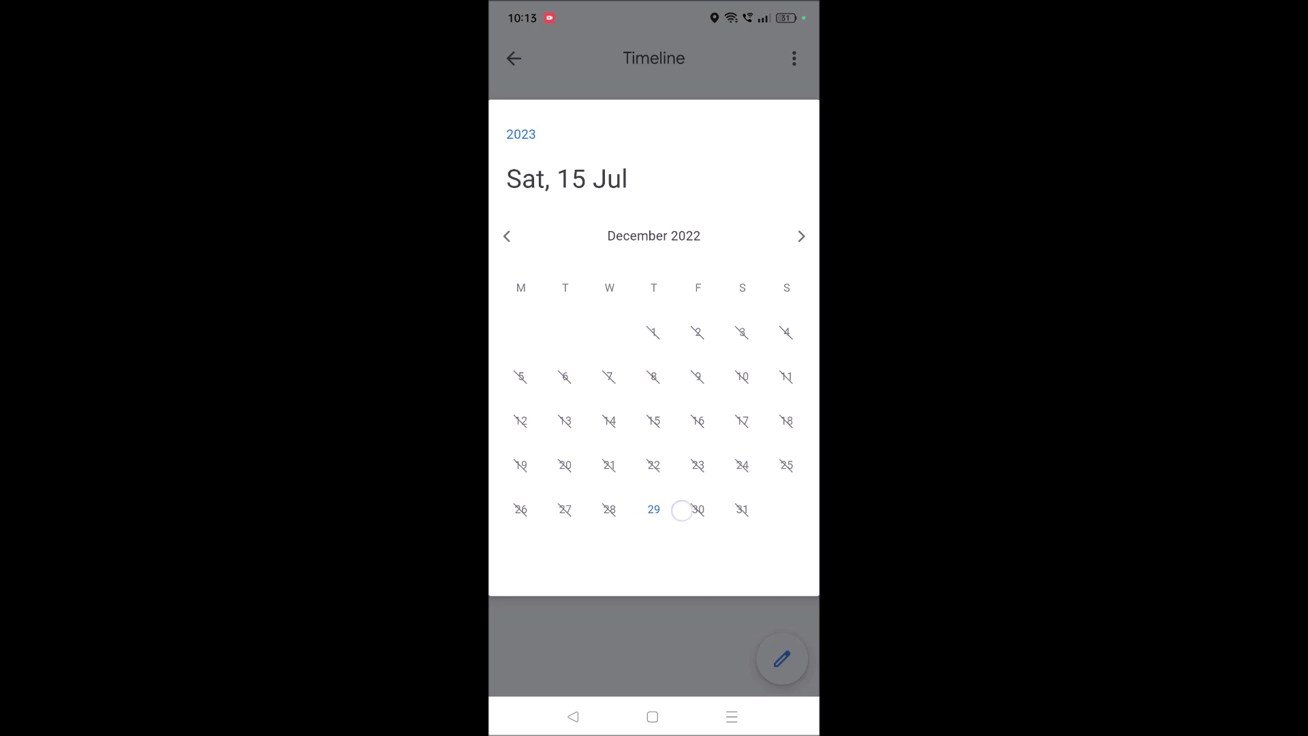
{"action": "left_click", "coordinate": [506, 236]}
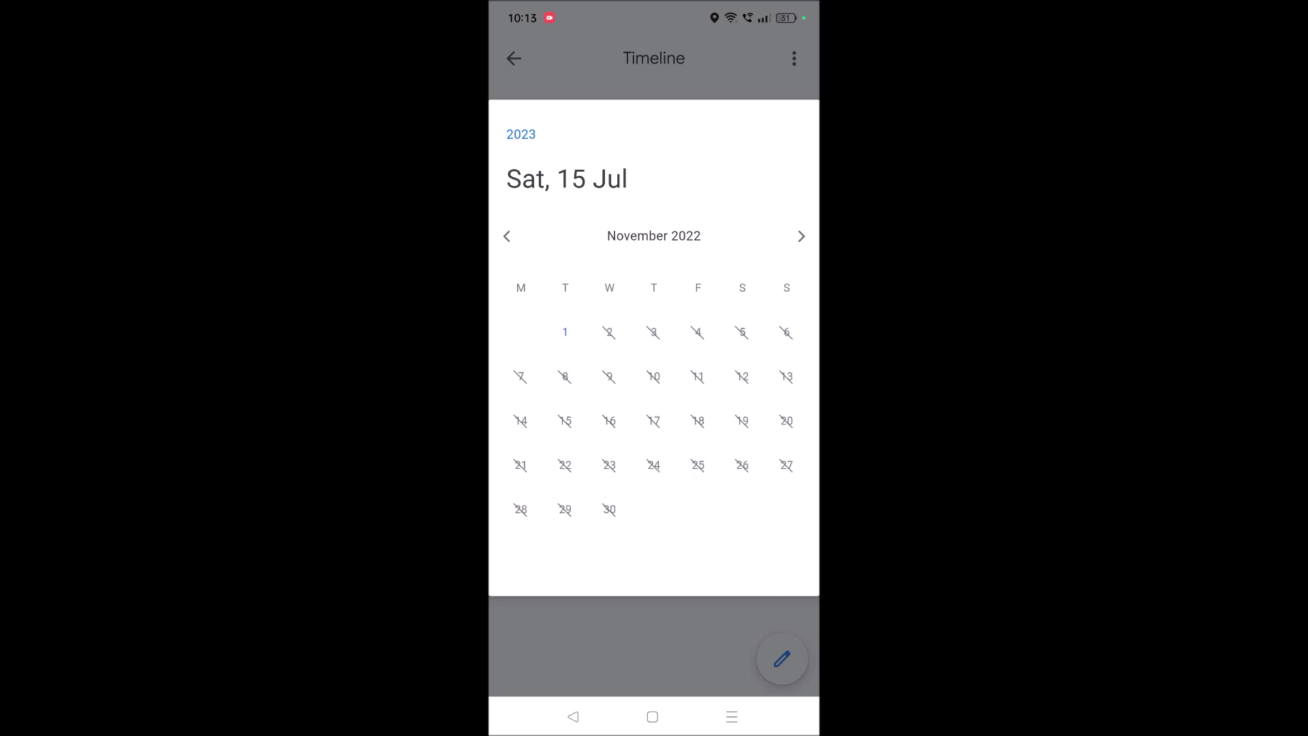
{"action": "left_click", "coordinate": [802, 237]}
Step: Show the Timeline for 29 Dec 2022, then reopen the calendar and pick 9 December
{"action": "left_click", "coordinate": [652, 509]}
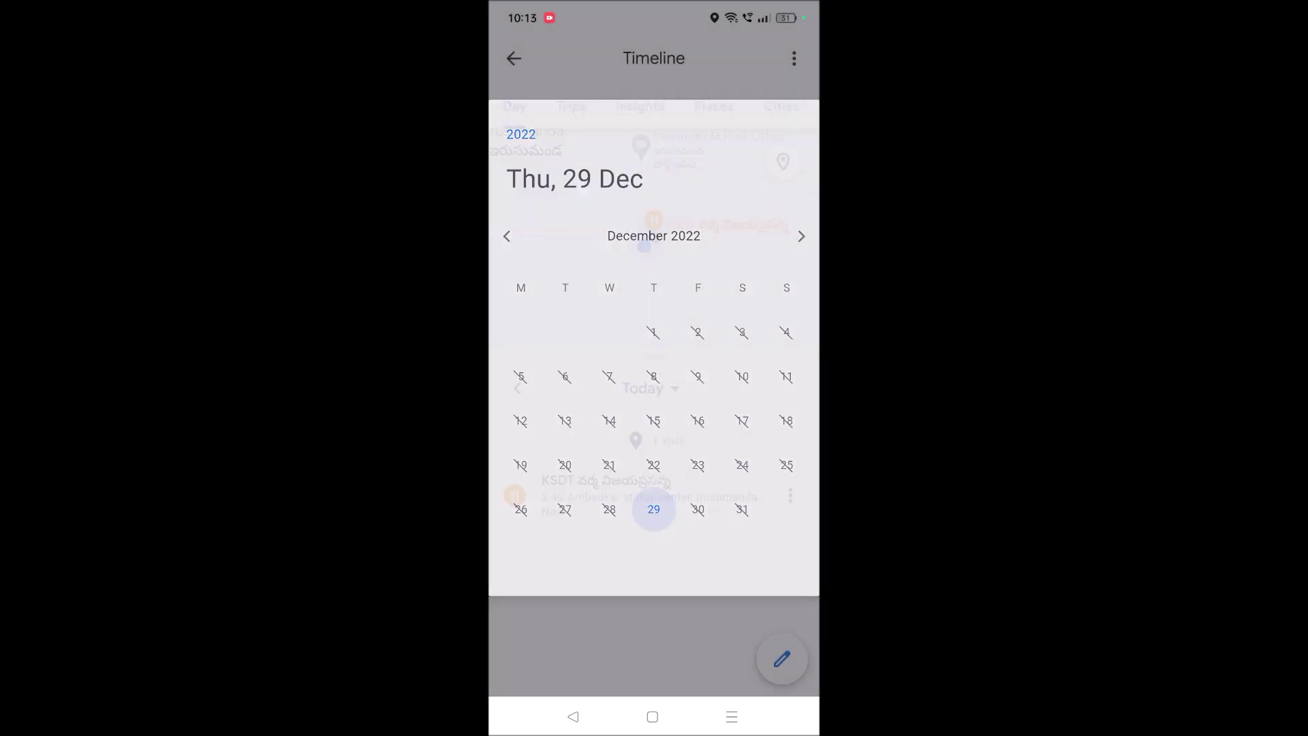
{"action": "left_click", "coordinate": [644, 389]}
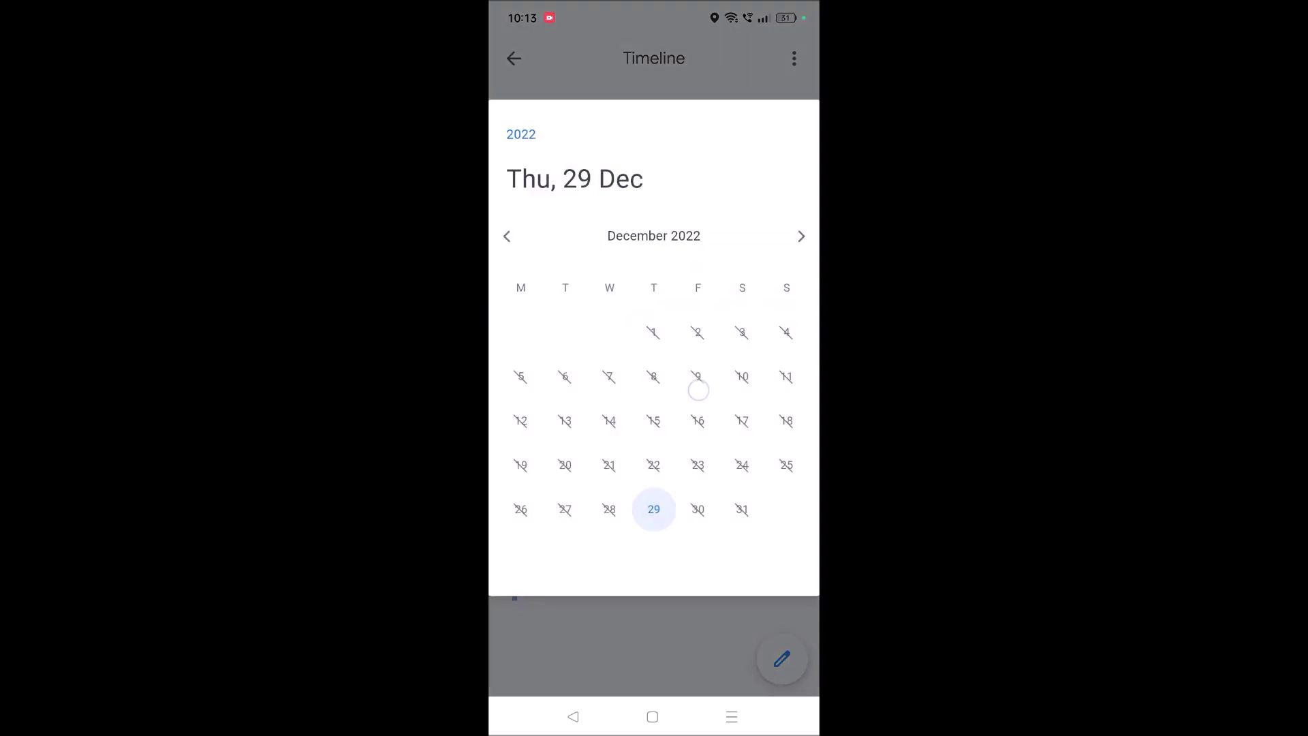
{"action": "left_click", "coordinate": [699, 374]}
Step: Pick 2018 from the year list, step the months to January 2019, and select 24
{"action": "left_click", "coordinate": [642, 389]}
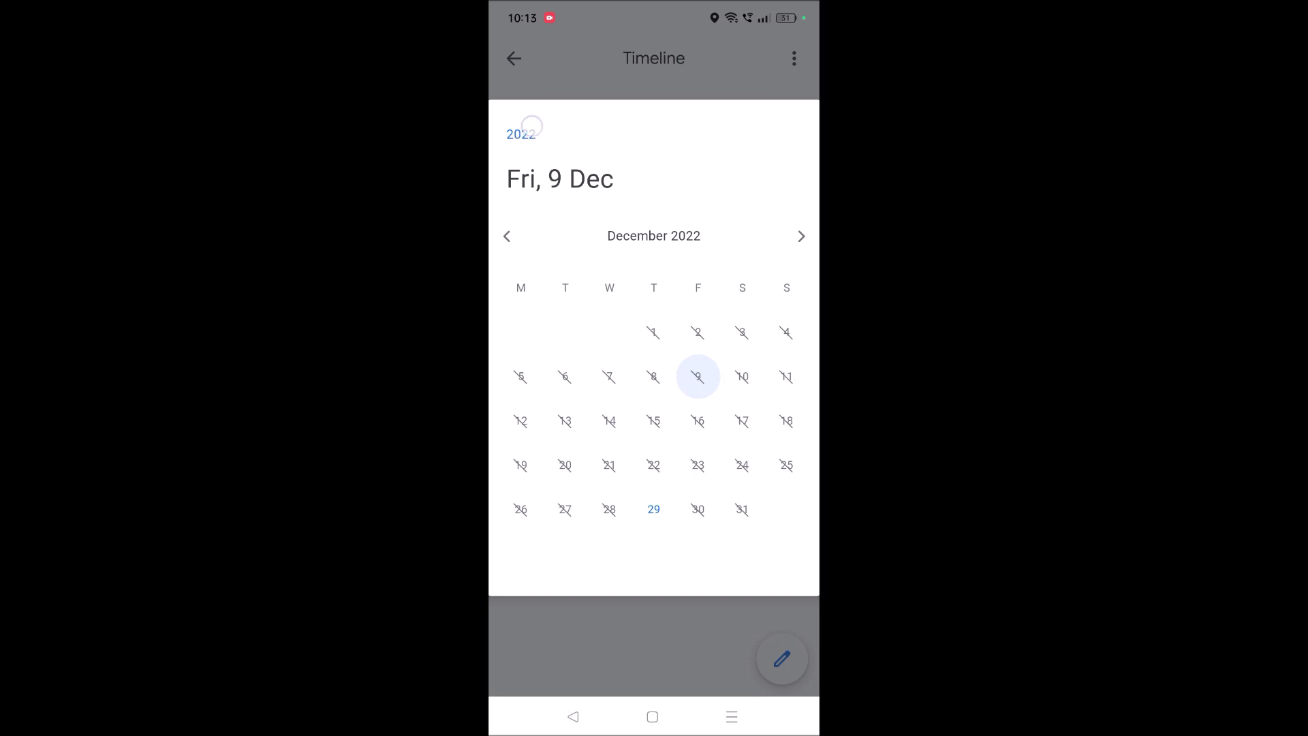
{"action": "left_click", "coordinate": [526, 134]}
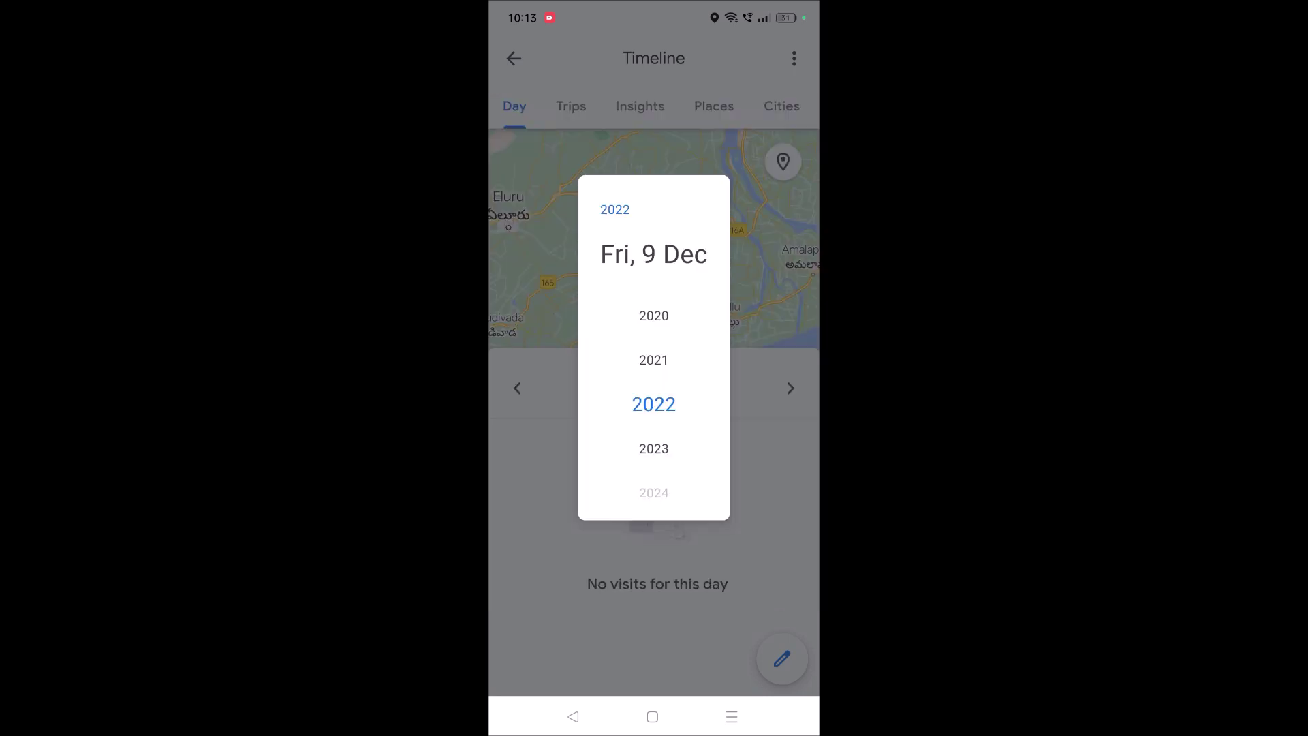
{"action": "left_click_drag", "start_coordinate": [663, 334], "coordinate": [654, 480]}
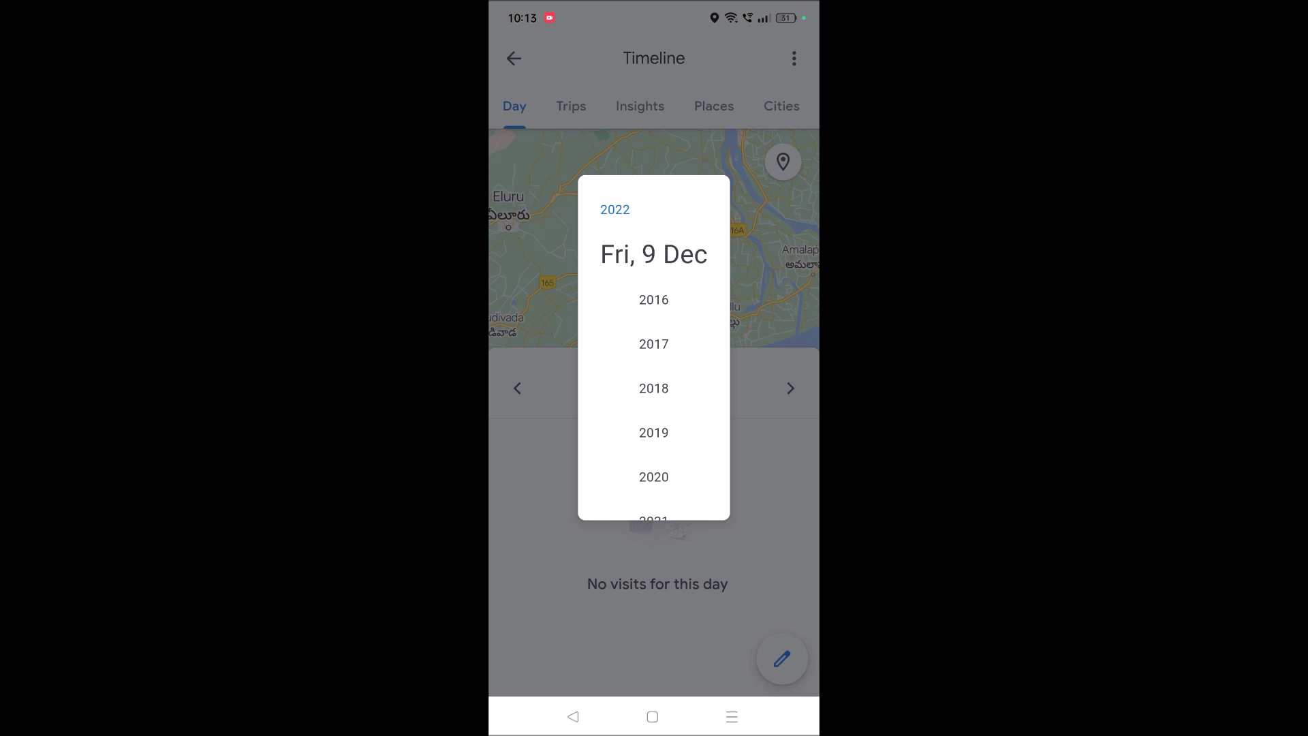
{"action": "left_click", "coordinate": [654, 388]}
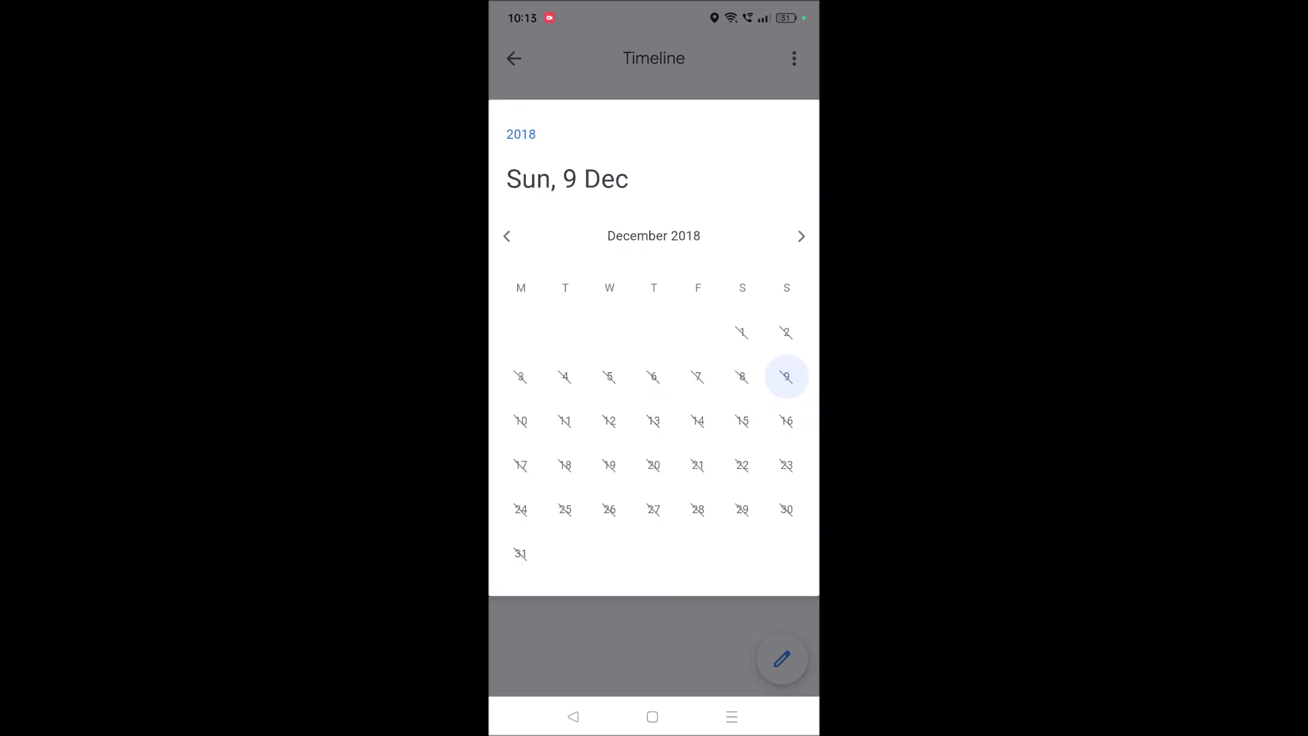
{"action": "left_click", "coordinate": [507, 236]}
{"action": "left_click", "coordinate": [508, 236]}
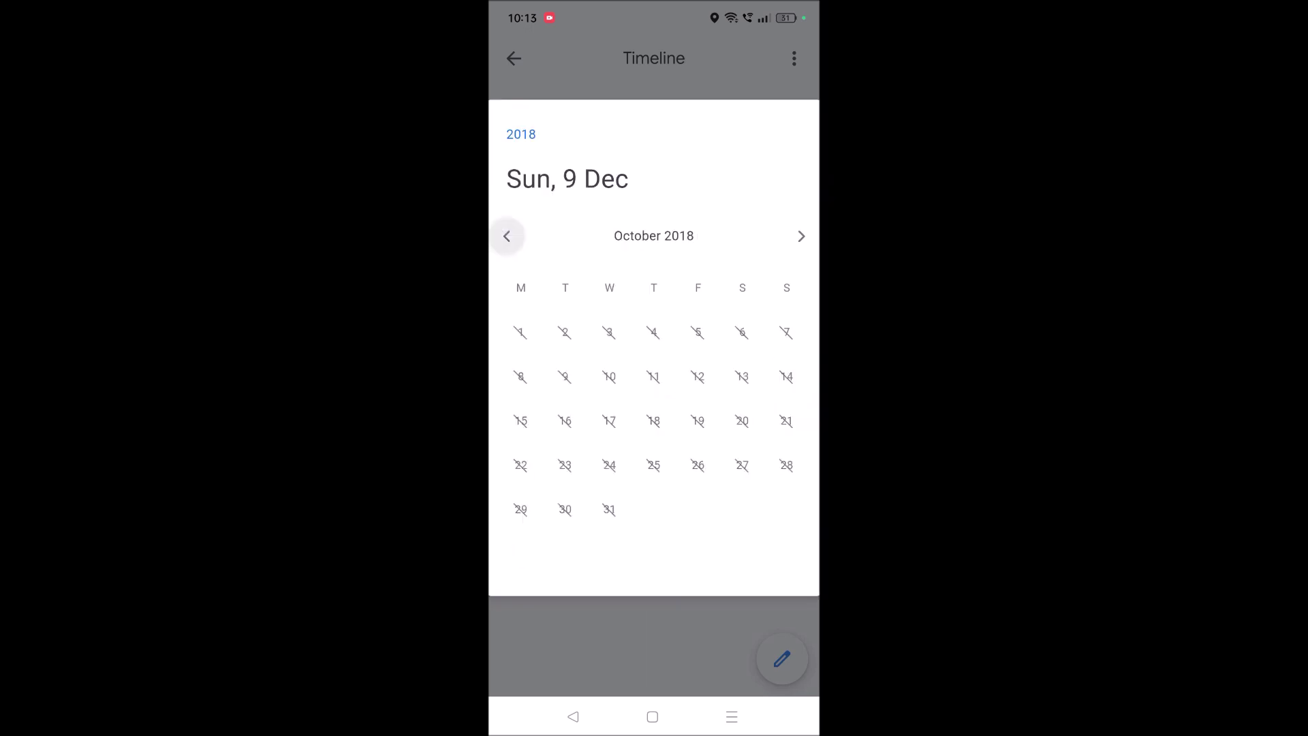
{"action": "left_click", "coordinate": [801, 236]}
{"action": "left_click", "coordinate": [801, 237]}
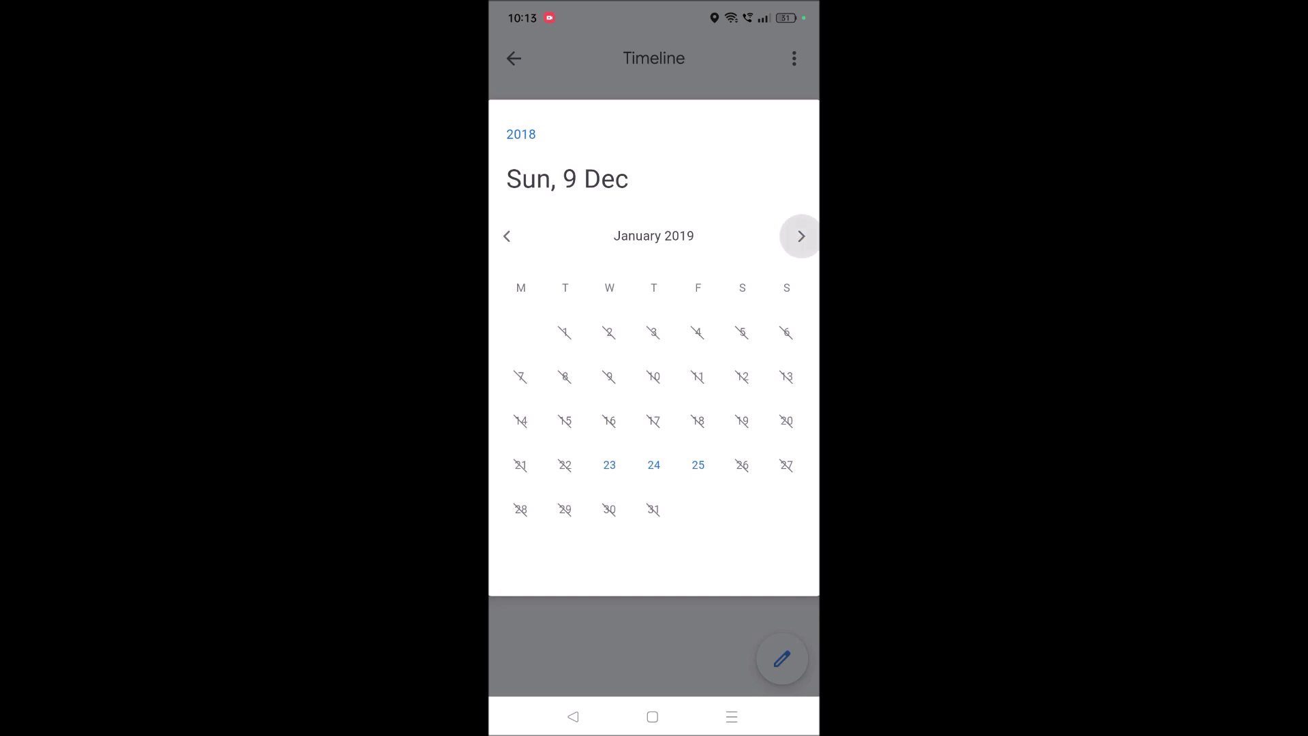
{"action": "left_click", "coordinate": [655, 465]}
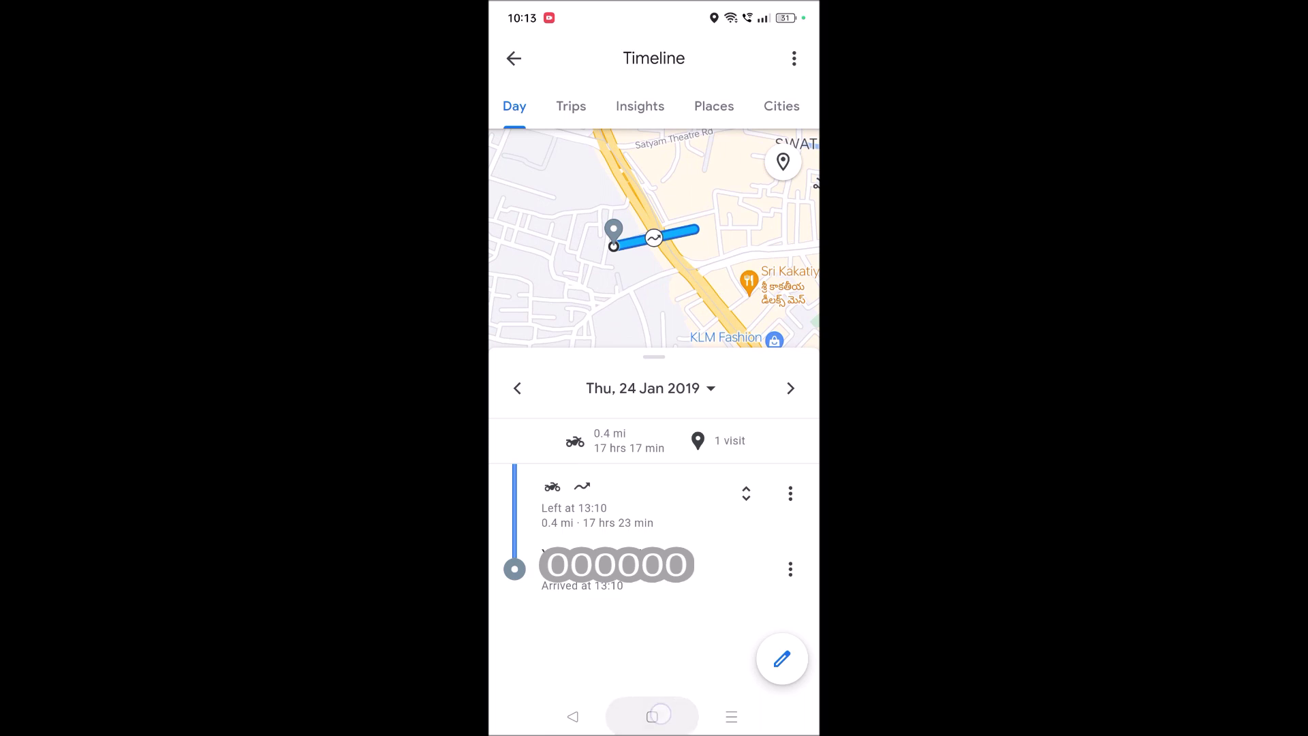
Step: Return to the Android home screen once the 24 Jan 2019 timeline loads
{"action": "left_click", "coordinate": [652, 716]}
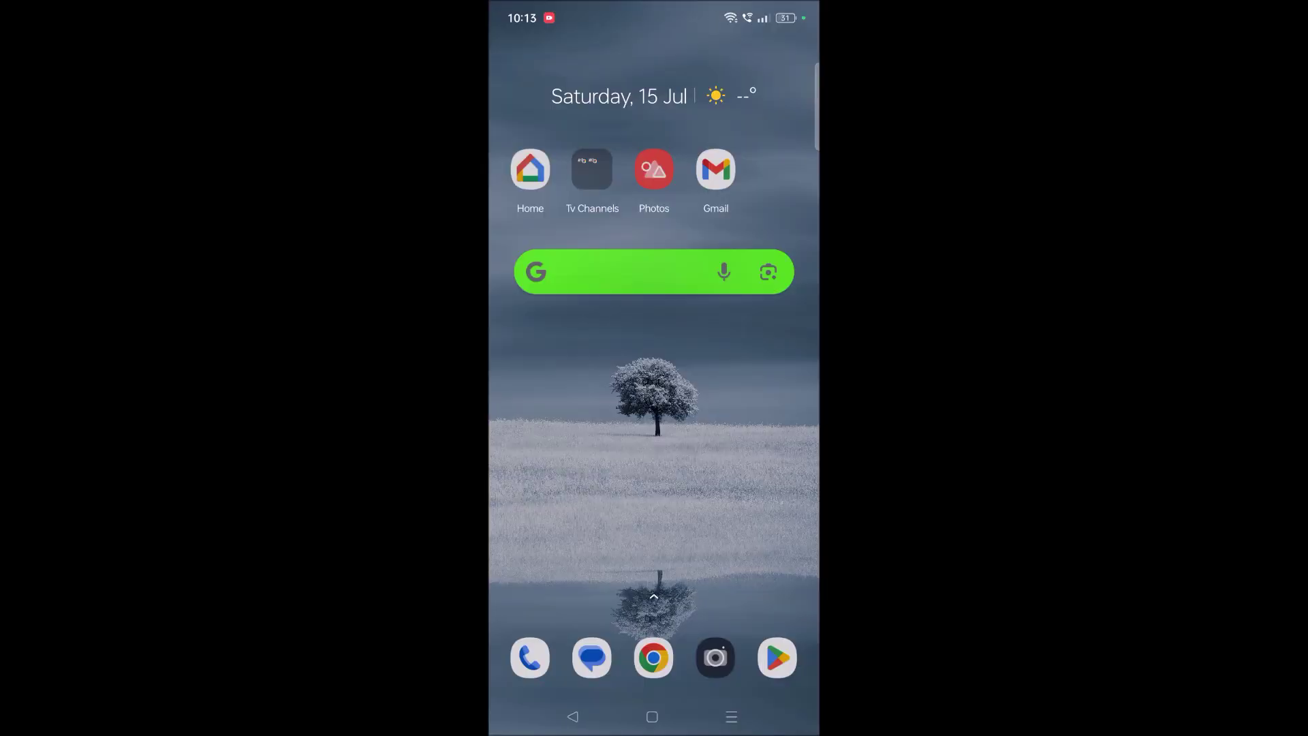